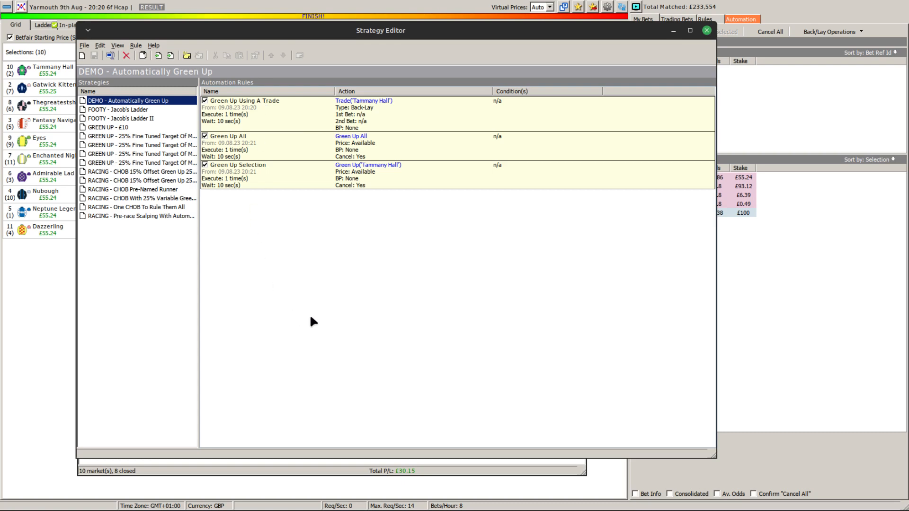
# Step: Review the general settings and trade parameters of the Green Up Using A Trade rule, leaving it without saving
pyautogui.doubleClick(282, 114)
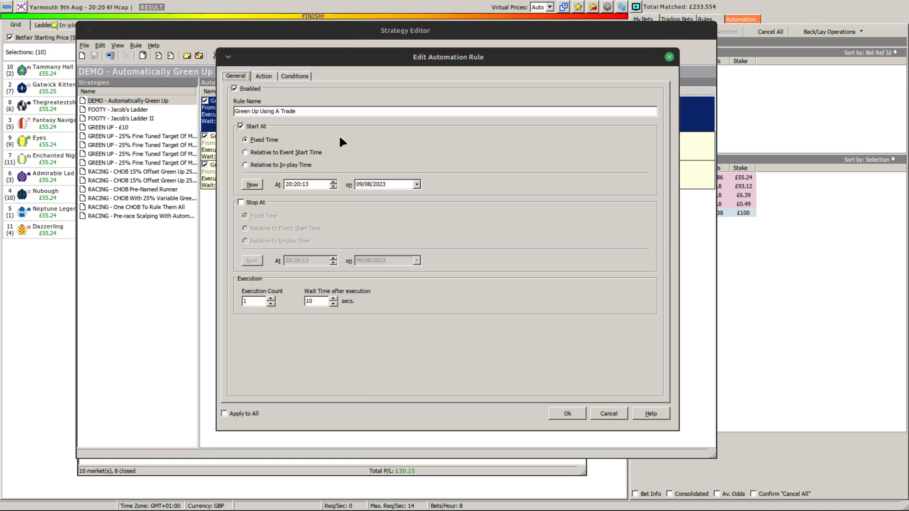
pyautogui.click(262, 75)
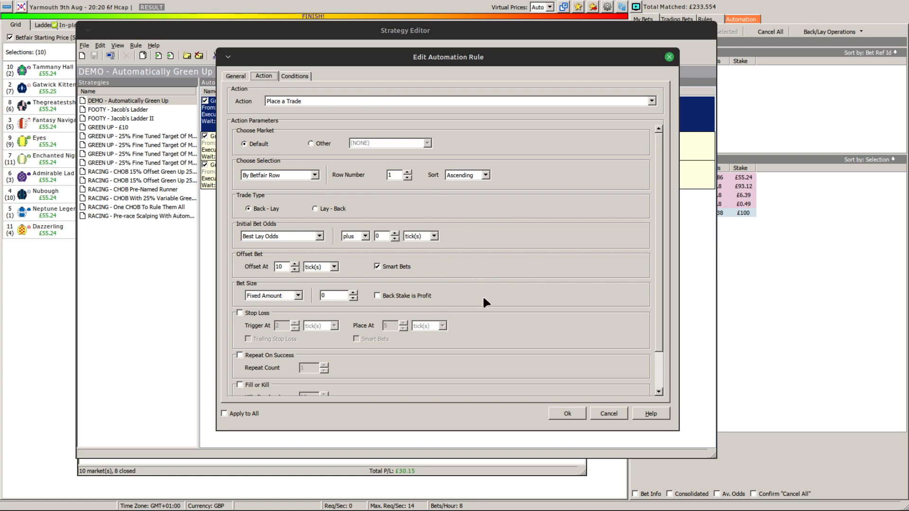
pyautogui.click(609, 415)
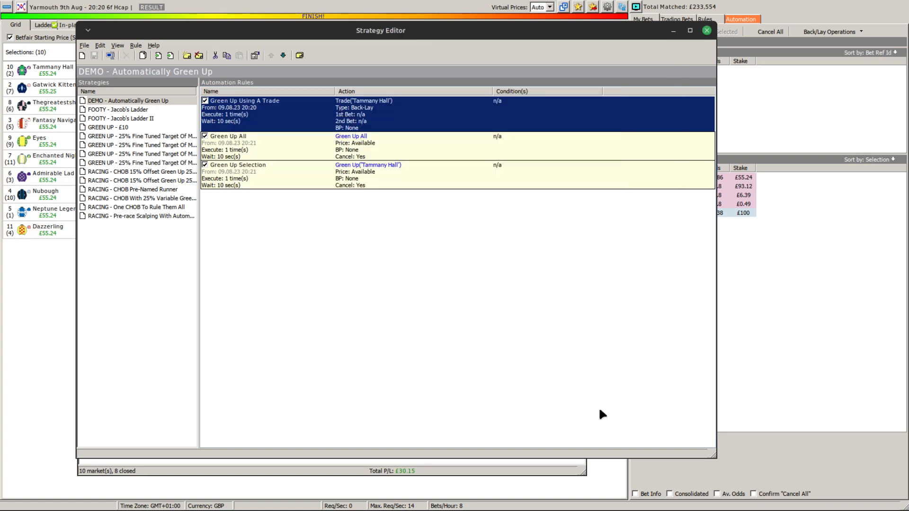
# Step: Review the start time and action parameters of the Green Up All rule, leaving it without saving
pyautogui.doubleClick(294, 151)
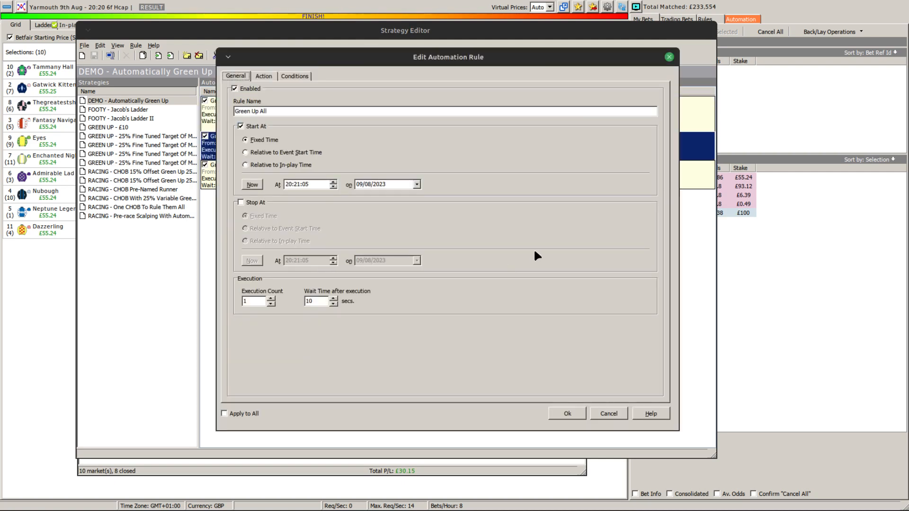
pyautogui.click(264, 77)
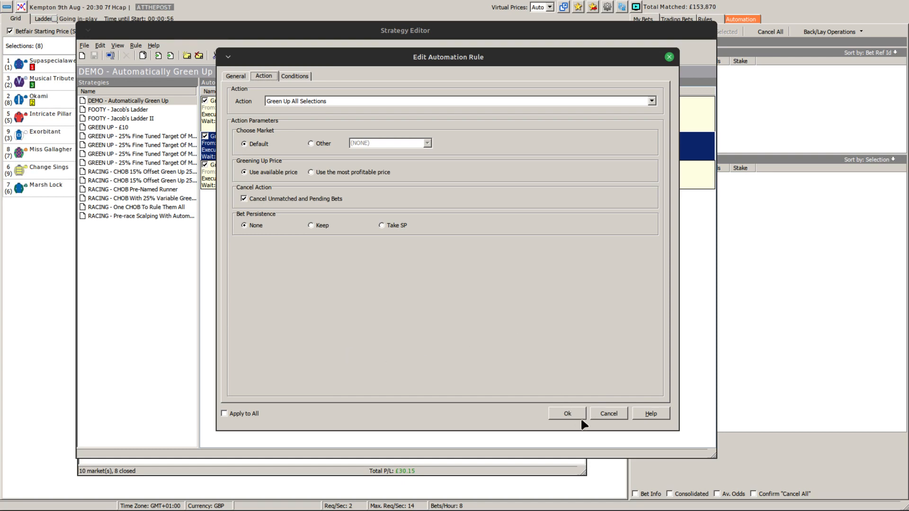
pyautogui.click(605, 411)
# Step: Move and shrink the Strategy Editor to uncover the market grid, and examine the Green Up All rule's greening-up options beside it
pyautogui.moveTo(405, 33); pyautogui.dragTo(544, 73)
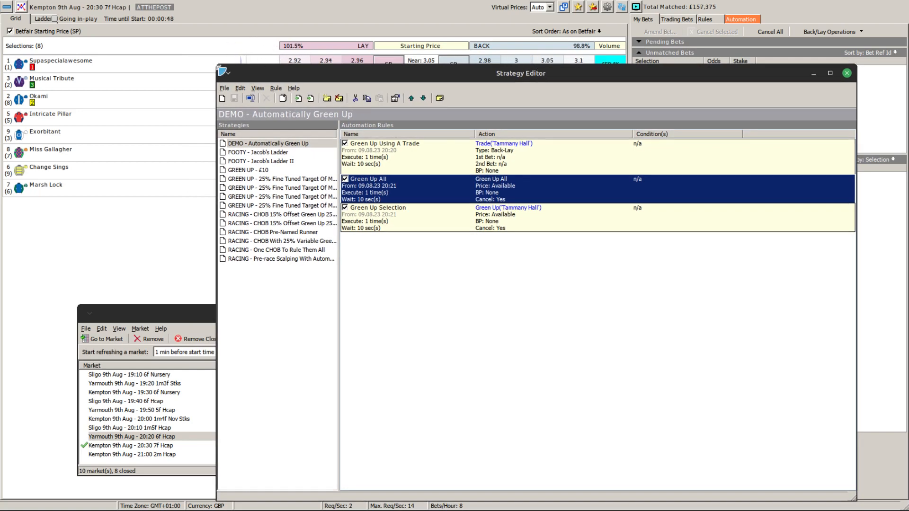
pyautogui.moveTo(217, 66); pyautogui.dragTo(302, 95)
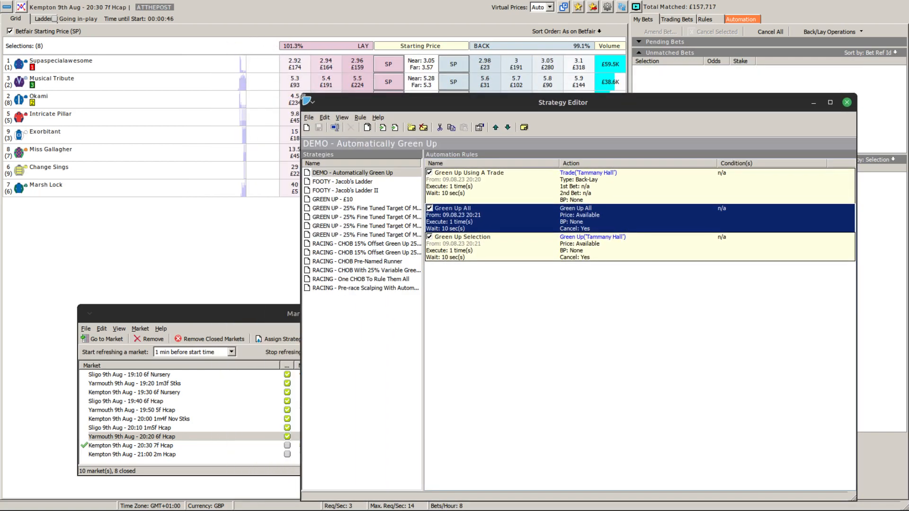
pyautogui.doubleClick(488, 219)
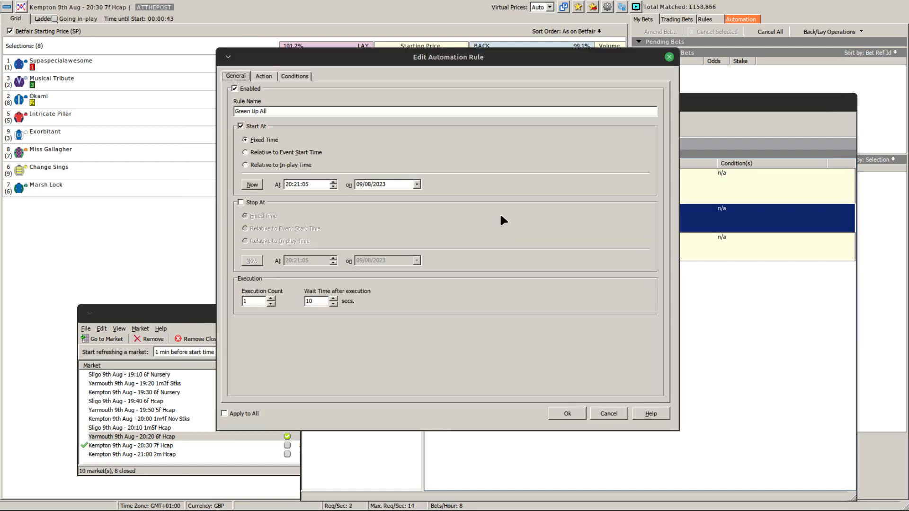
pyautogui.moveTo(392, 56); pyautogui.dragTo(559, 76)
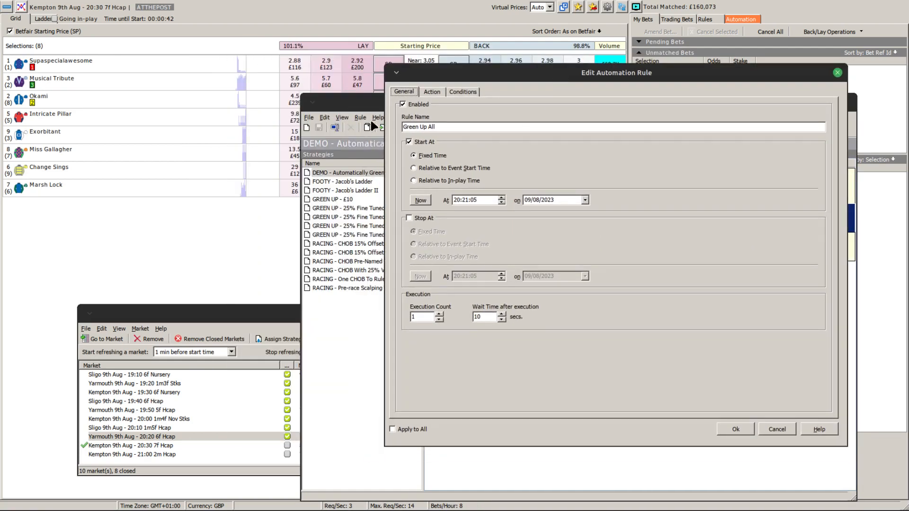
pyautogui.click(431, 91)
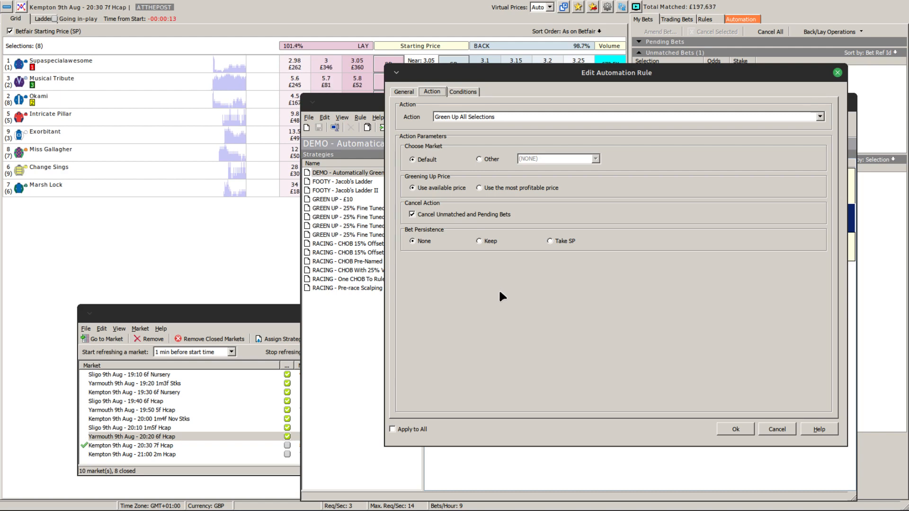
pyautogui.click(778, 429)
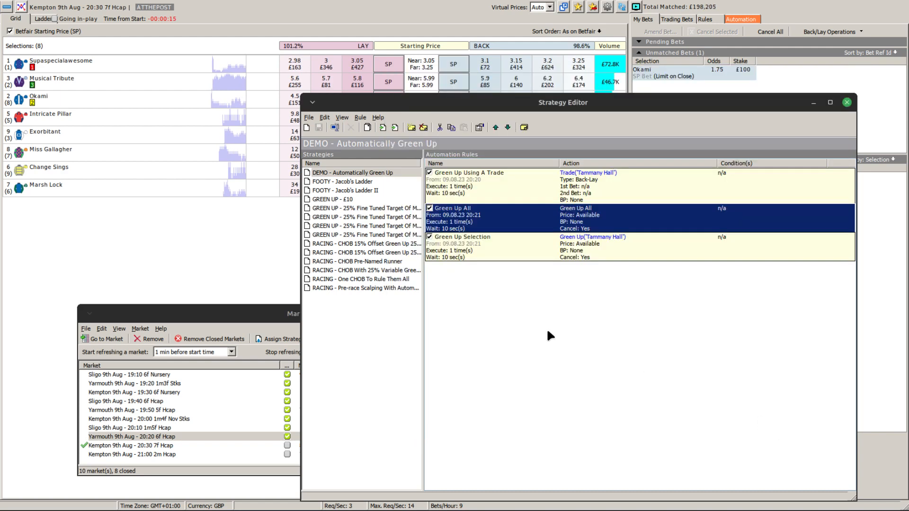
# Step: Try a custom greening-up price of Best Lay Odds plus 4 ticks in the Green Up Selection rule
pyautogui.doubleClick(497, 245)
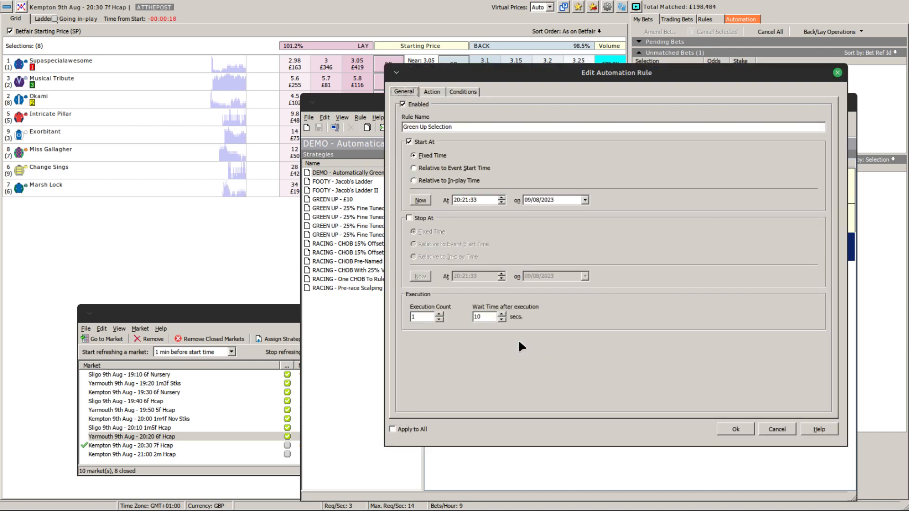
pyautogui.click(435, 88)
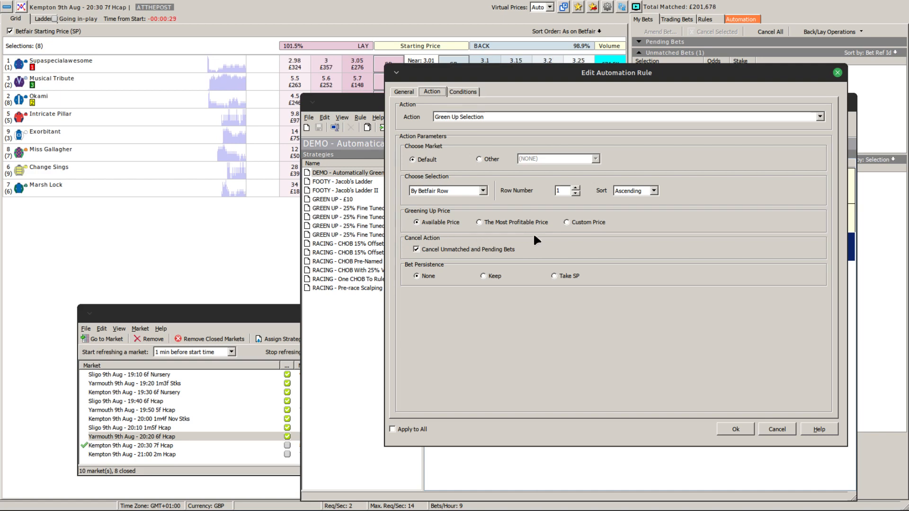
pyautogui.click(567, 222)
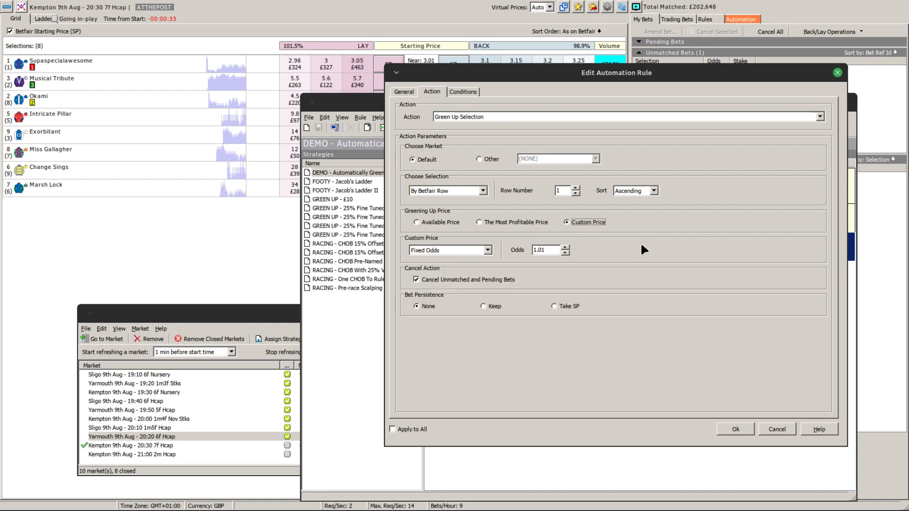
pyautogui.click(487, 250)
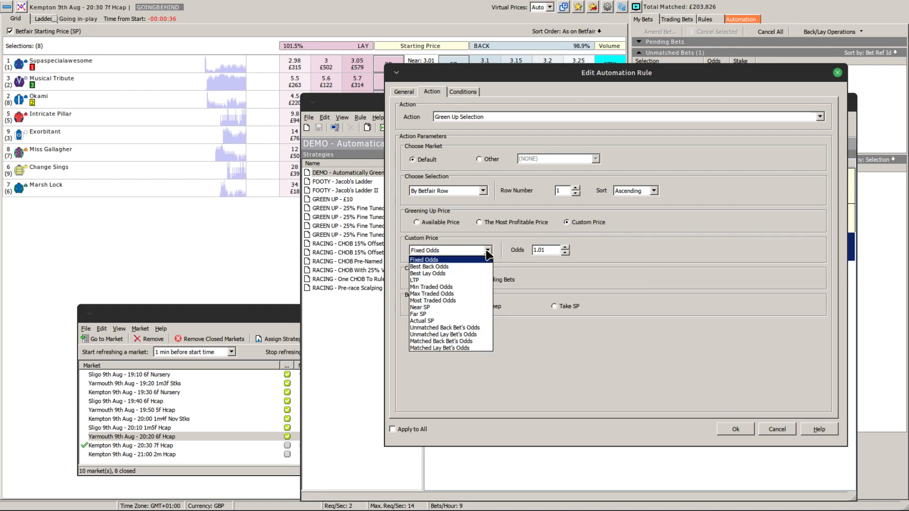
pyautogui.click(434, 274)
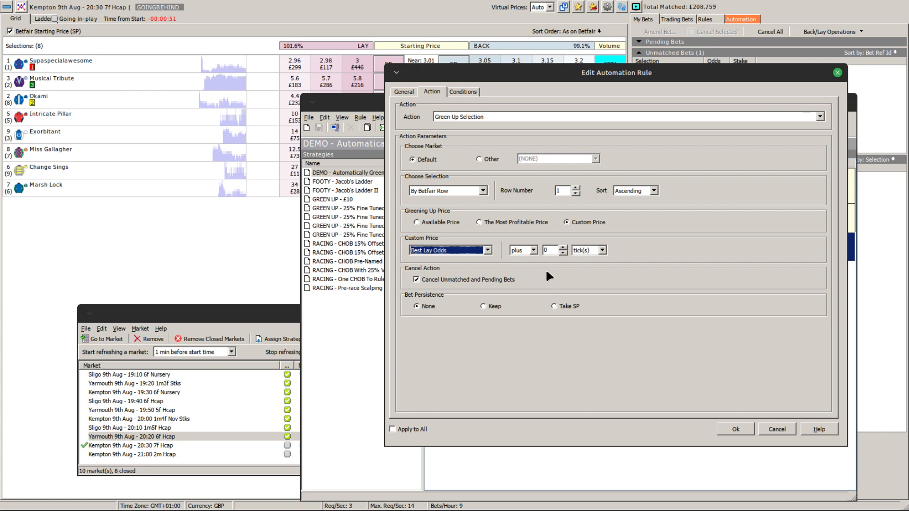
pyautogui.click(563, 247)
pyautogui.click(563, 247)
pyautogui.click(563, 247)
pyautogui.click(564, 247)
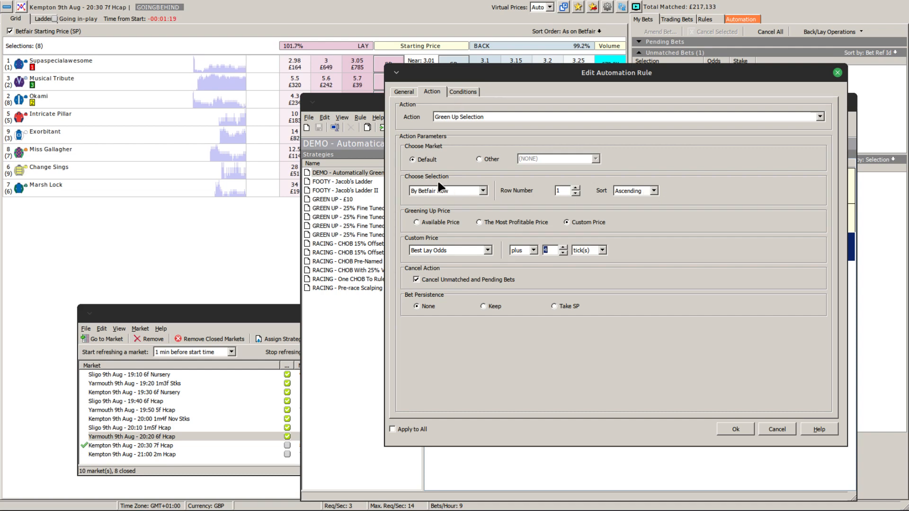
# Step: Look through the available methods for choosing the selection, and discard the changes to the Green Up Selection rule
pyautogui.click(482, 191)
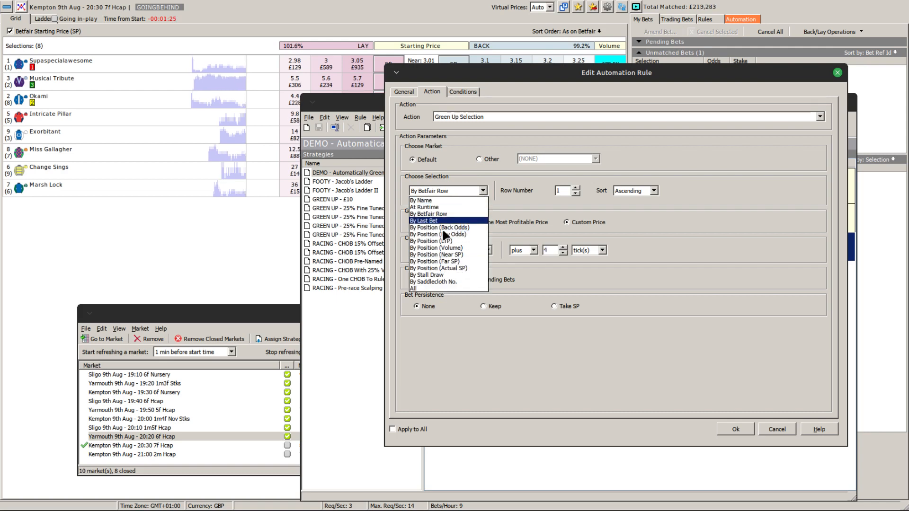
pyautogui.click(512, 198)
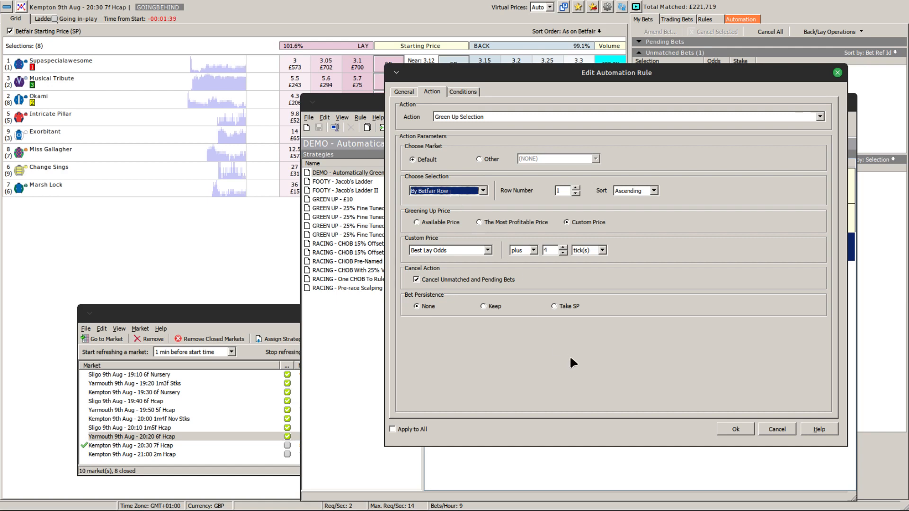
pyautogui.click(777, 427)
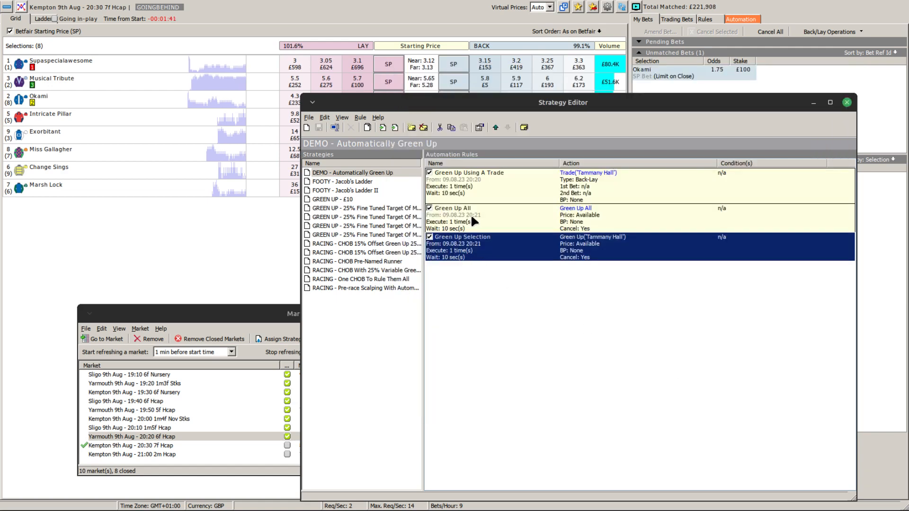
# Step: Review the Green Up All rule's general settings alongside the live Kempton 20:30 market and its bets, and leave the rule unsaved
pyautogui.doubleClick(482, 212)
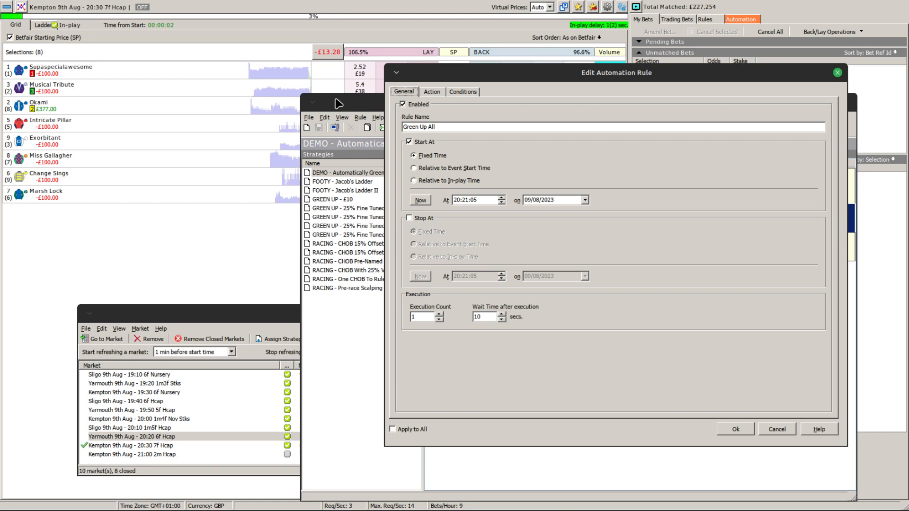
pyautogui.moveTo(336, 98); pyautogui.dragTo(381, 165)
pyautogui.click(326, 49)
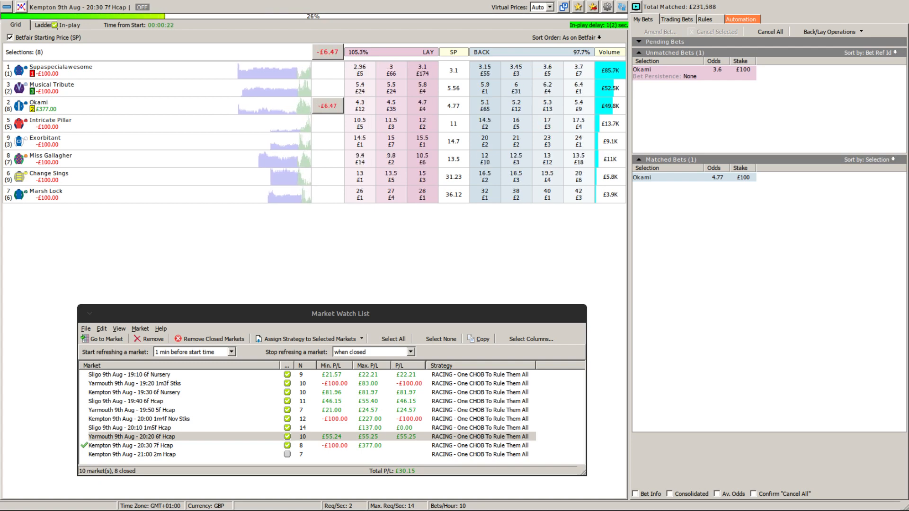
pyautogui.hotkey('alt', 'Tab')
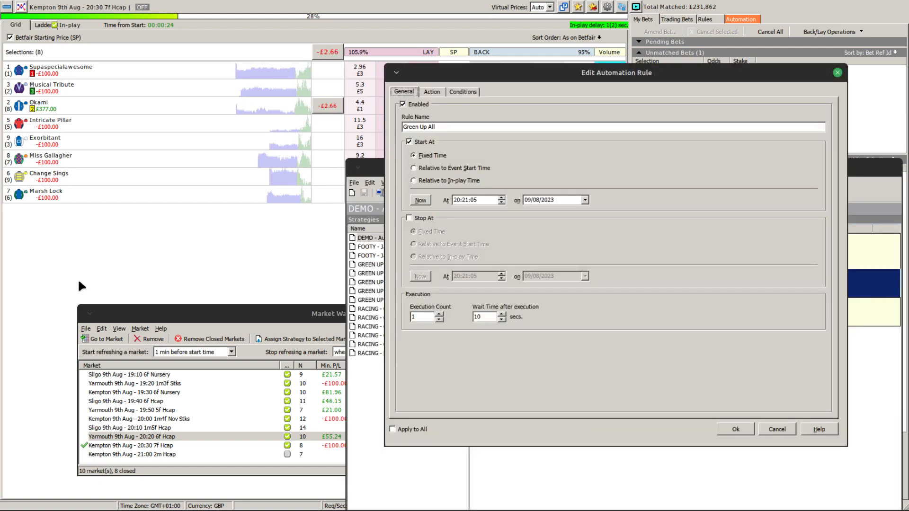
pyautogui.click(773, 428)
# Step: Examine the condition list and the action parameters of the Green Up Selection rule
pyautogui.doubleClick(528, 313)
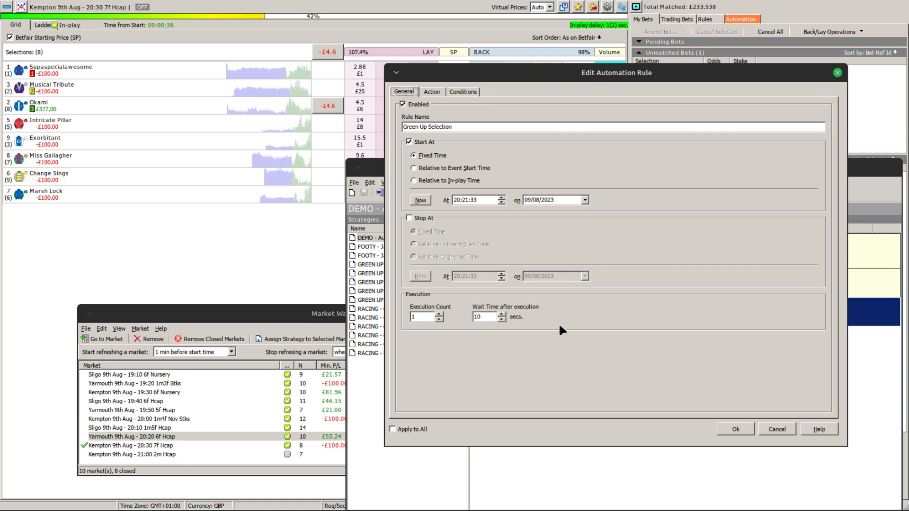
pyautogui.click(457, 91)
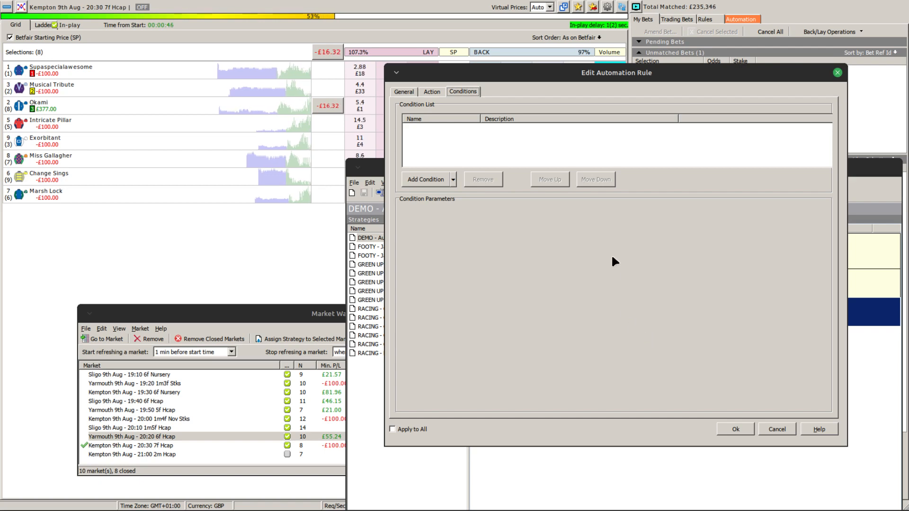
pyautogui.click(432, 89)
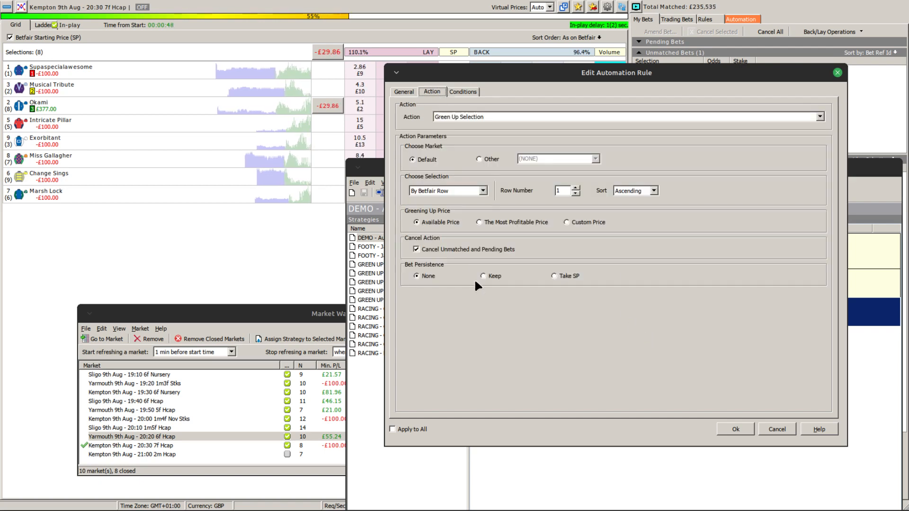